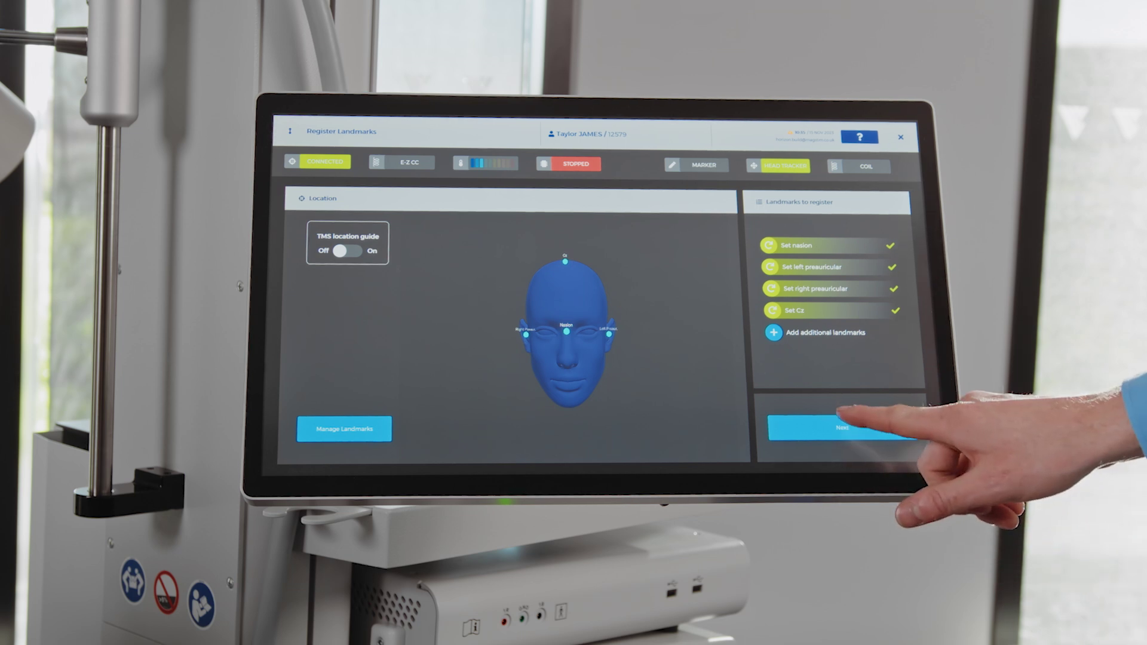
# Step: Finish landmark registration and continue to the Define Motor Threshold screen
pyautogui.click(842, 427)
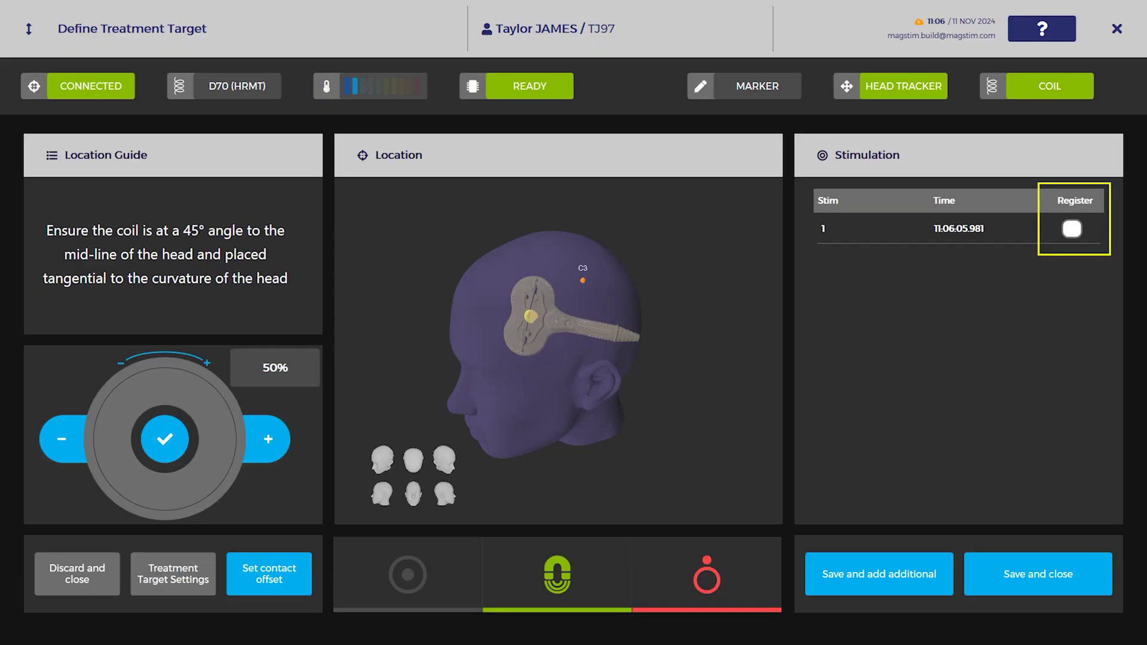
# Step: Register stimulation 1 near C3 as the treatment target
pyautogui.click(1072, 228)
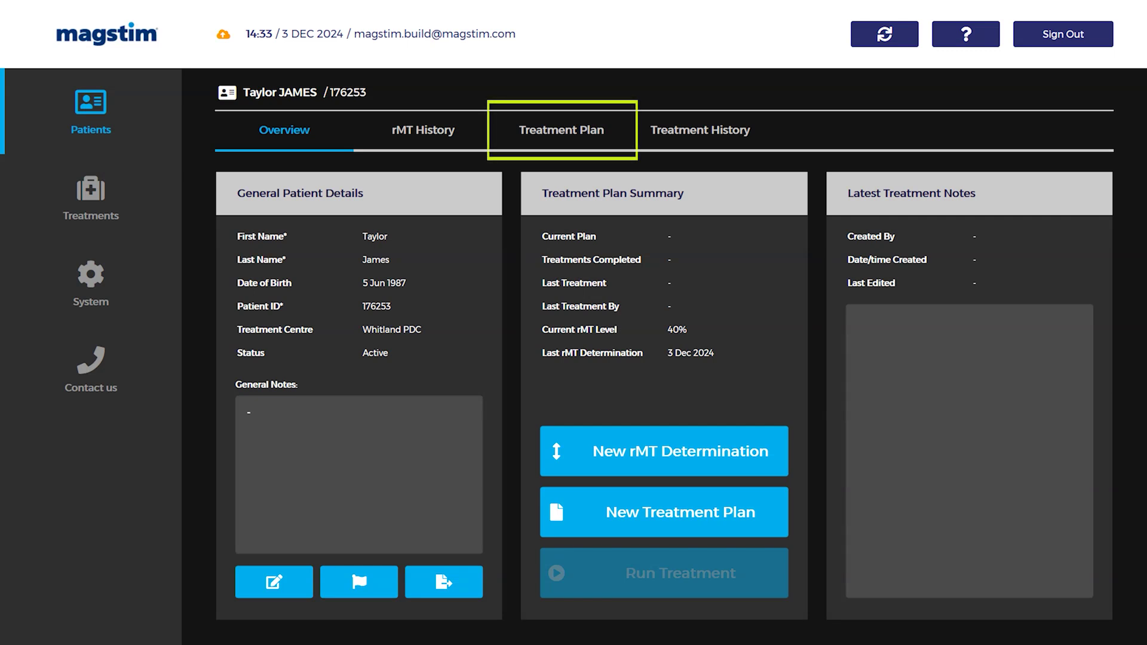
# Step: Assign the patient an iTBS template plan with StimGuide location TARGET_MDD_20241104_1513_376
pyautogui.click(560, 133)
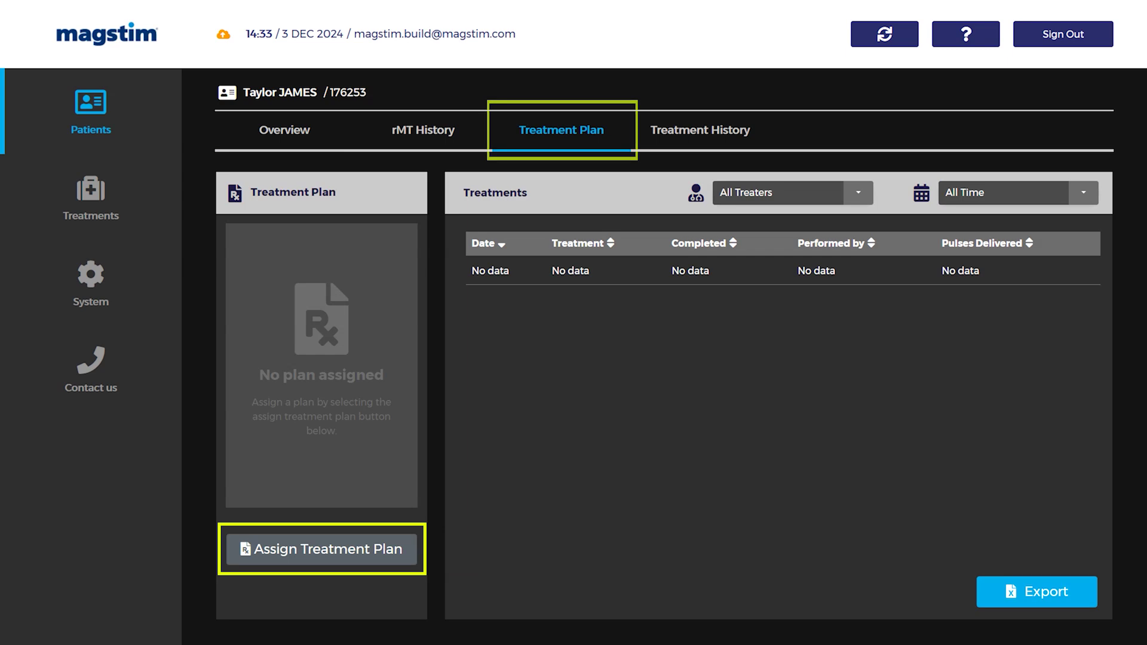
pyautogui.click(311, 552)
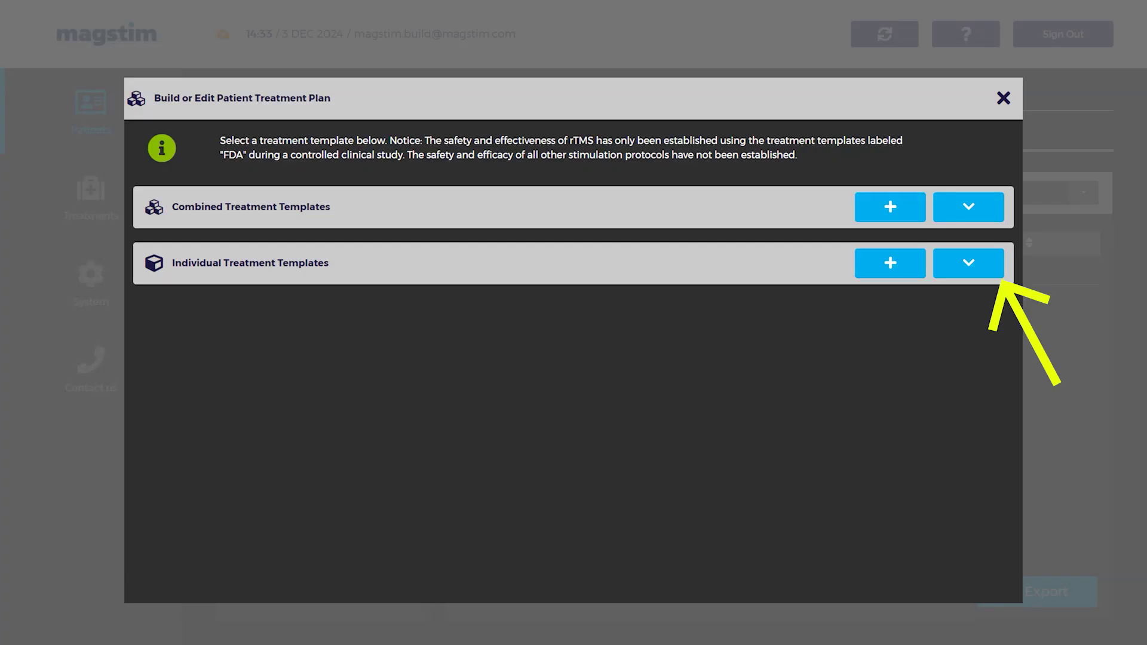
pyautogui.click(968, 262)
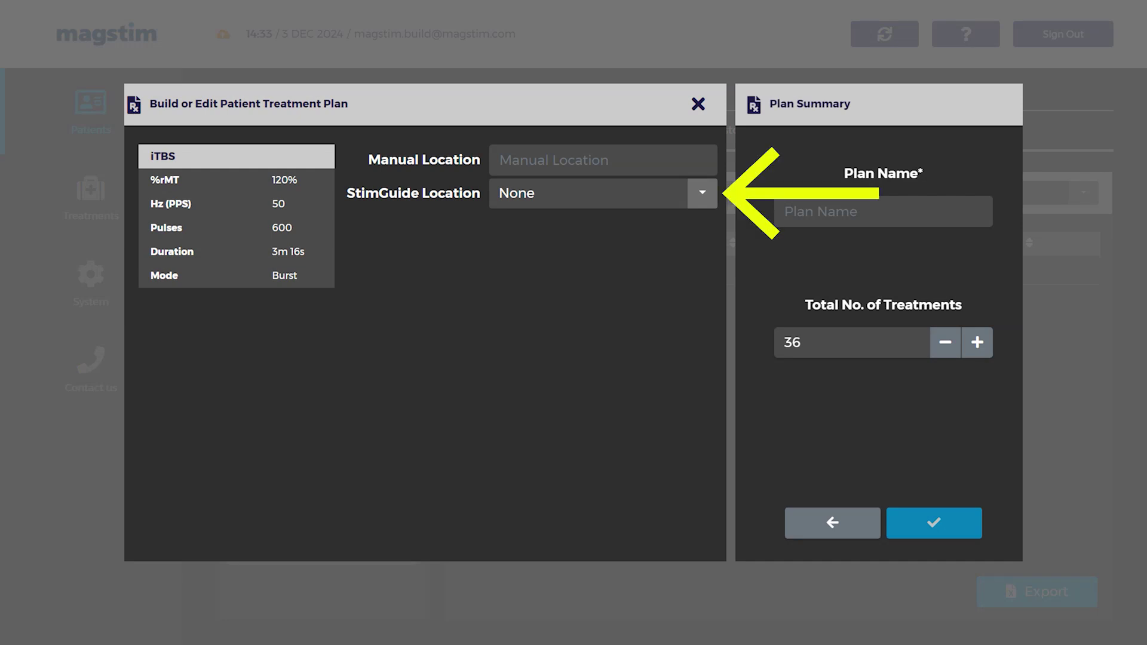
pyautogui.click(702, 193)
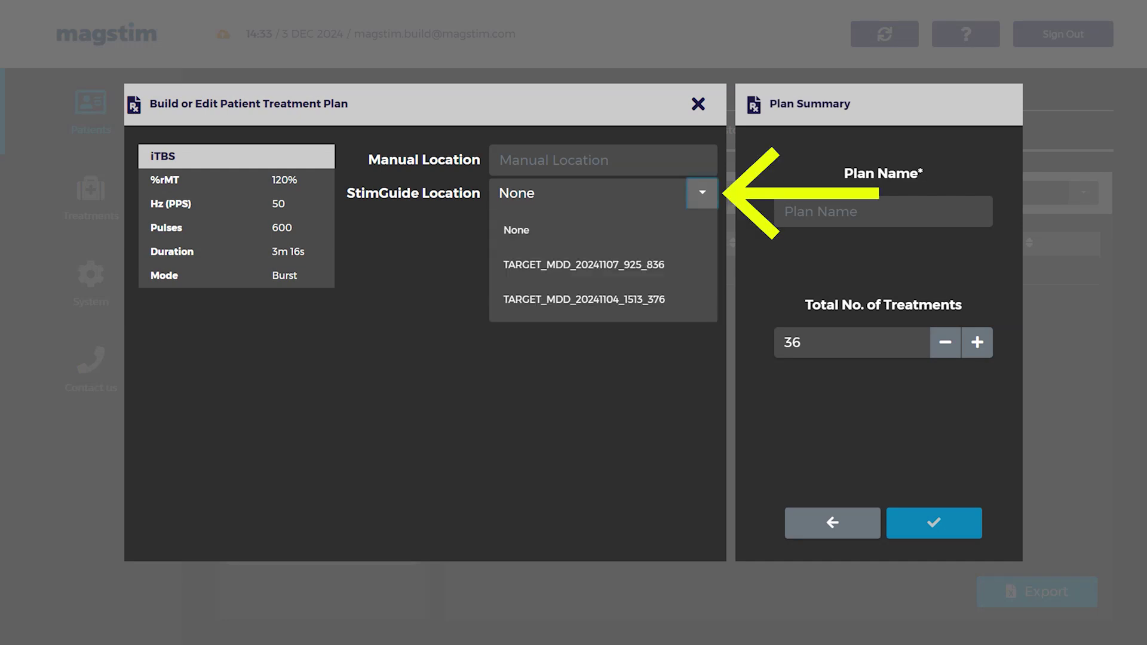
pyautogui.click(628, 299)
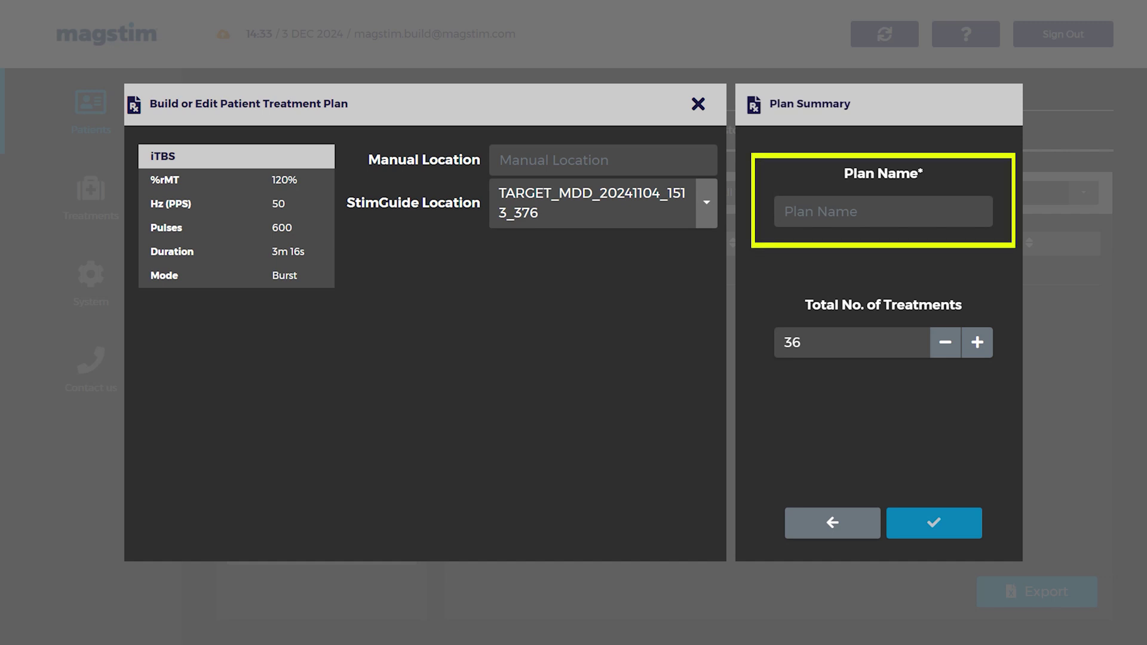
# Step: Name the iTBS plan 'standard', keep 36 treatments, and save it
pyautogui.click(883, 211)
pyautogui.write('sta')
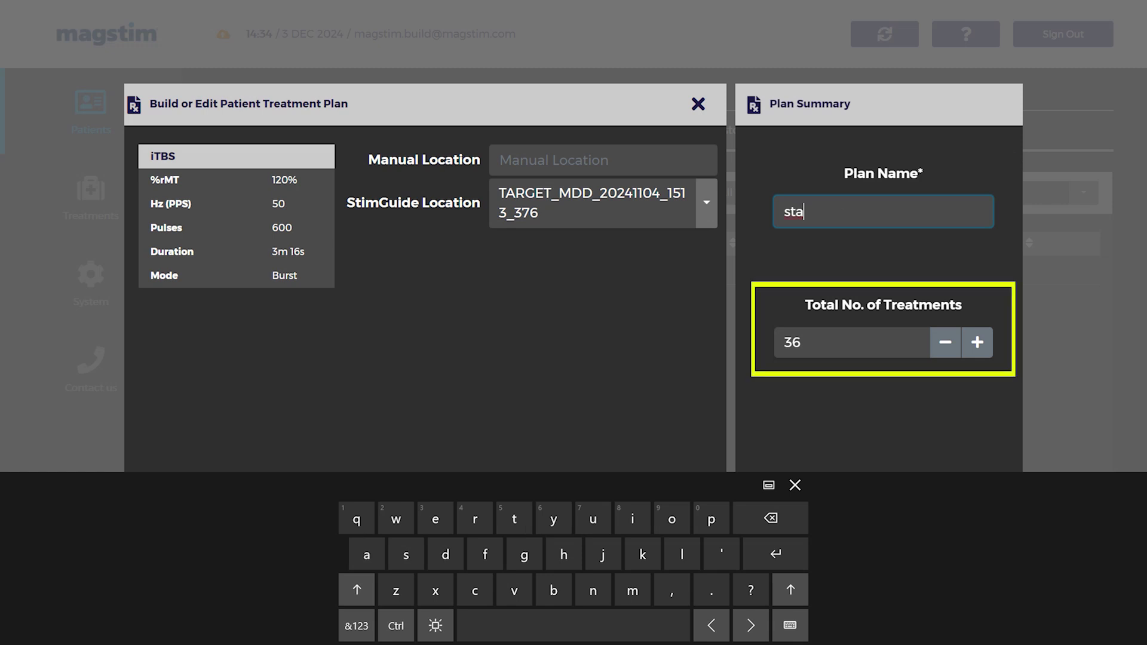
pyautogui.write('ndard')
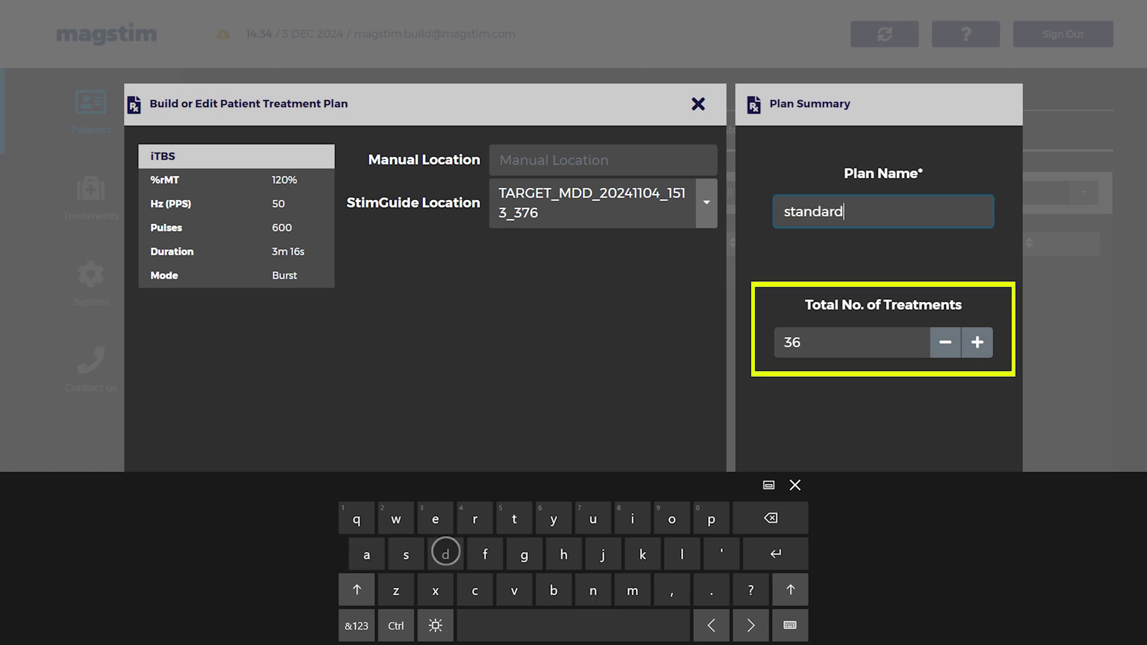
pyautogui.click(934, 523)
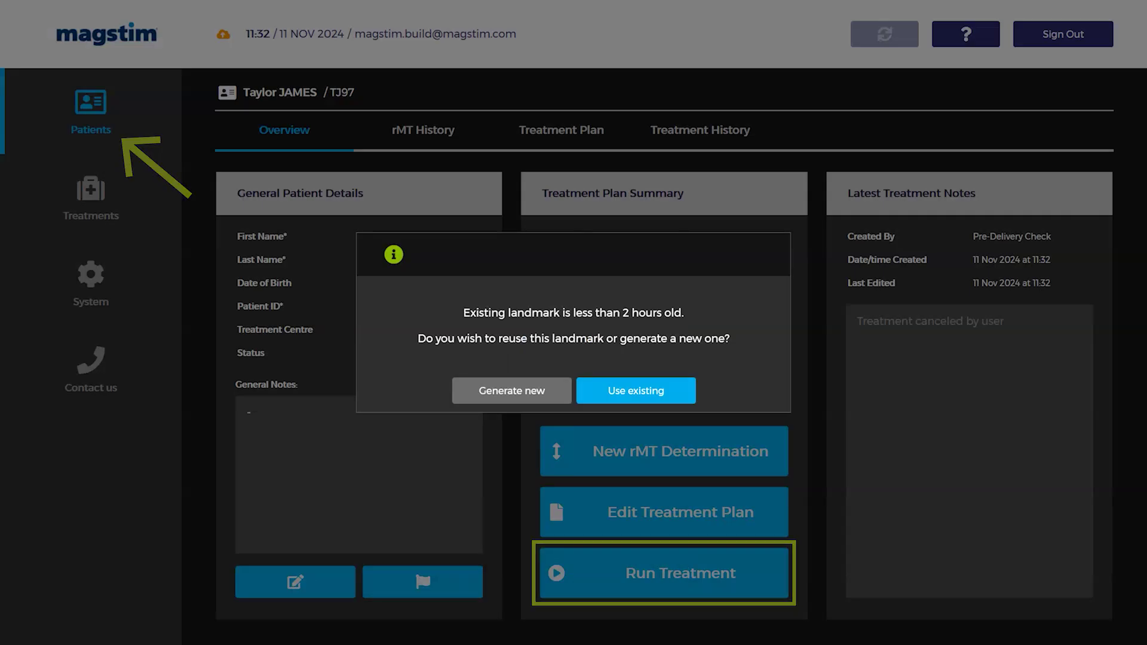
# Step: Reuse the existing landmark and confirm the patient's date of birth to start itbs3
pyautogui.press('Return')
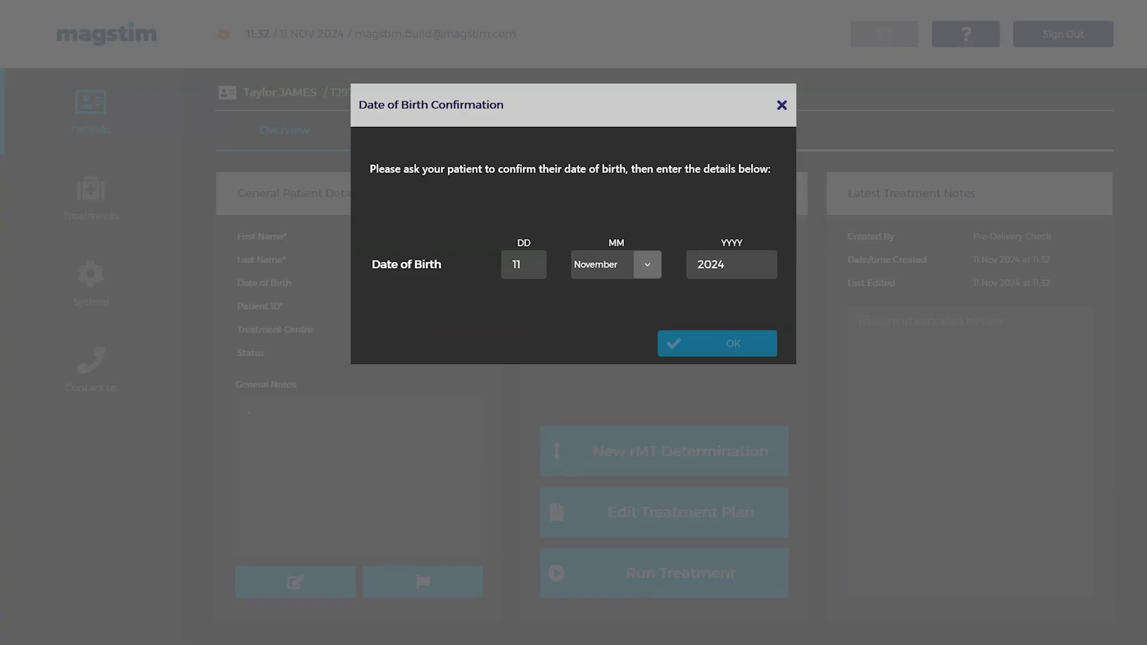
pyautogui.click(523, 264)
pyautogui.write('3')
pyautogui.click(647, 265)
pyautogui.click(604, 432)
pyautogui.click(731, 264)
pyautogui.press('BackSpace')
pyautogui.press('BackSpace')
pyautogui.press('BackSpace')
pyautogui.press('BackSpace')
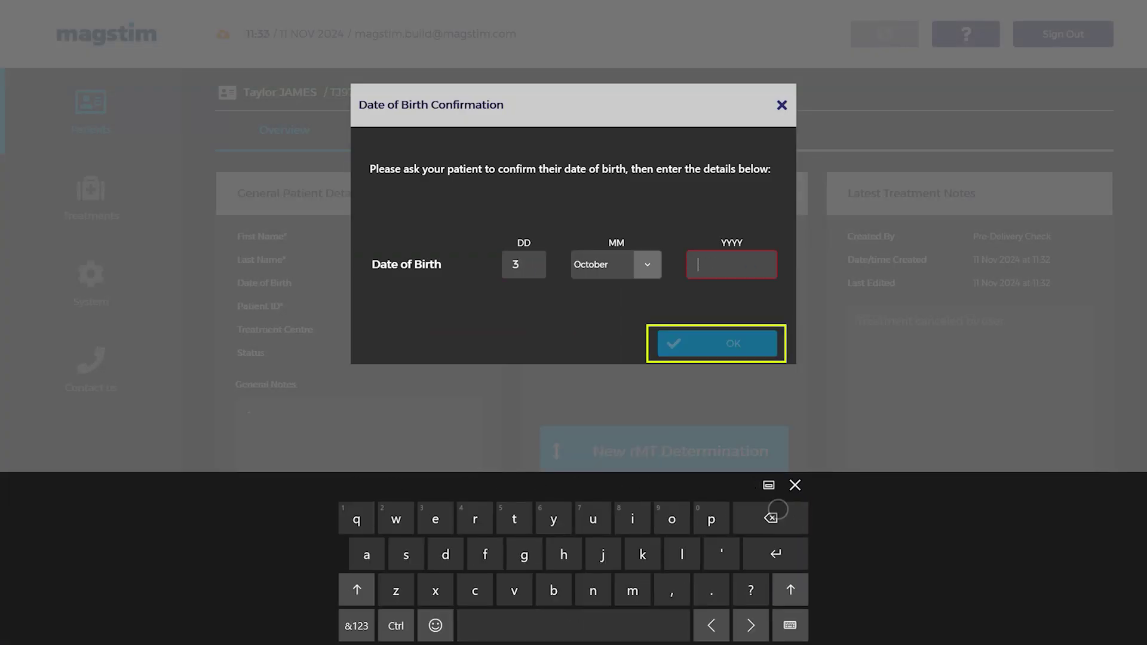
pyautogui.click(357, 625)
pyautogui.write('1997')
pyautogui.click(717, 343)
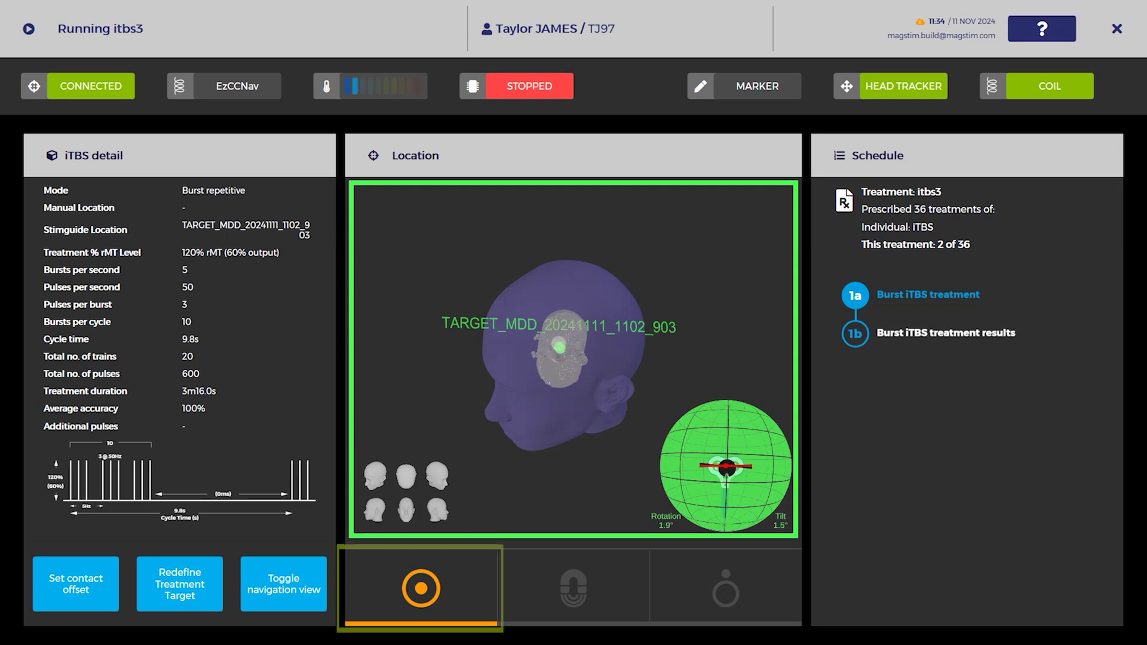
# Step: Show the iTBS controls in the centre panel and resume the paused treatment
pyautogui.click(271, 591)
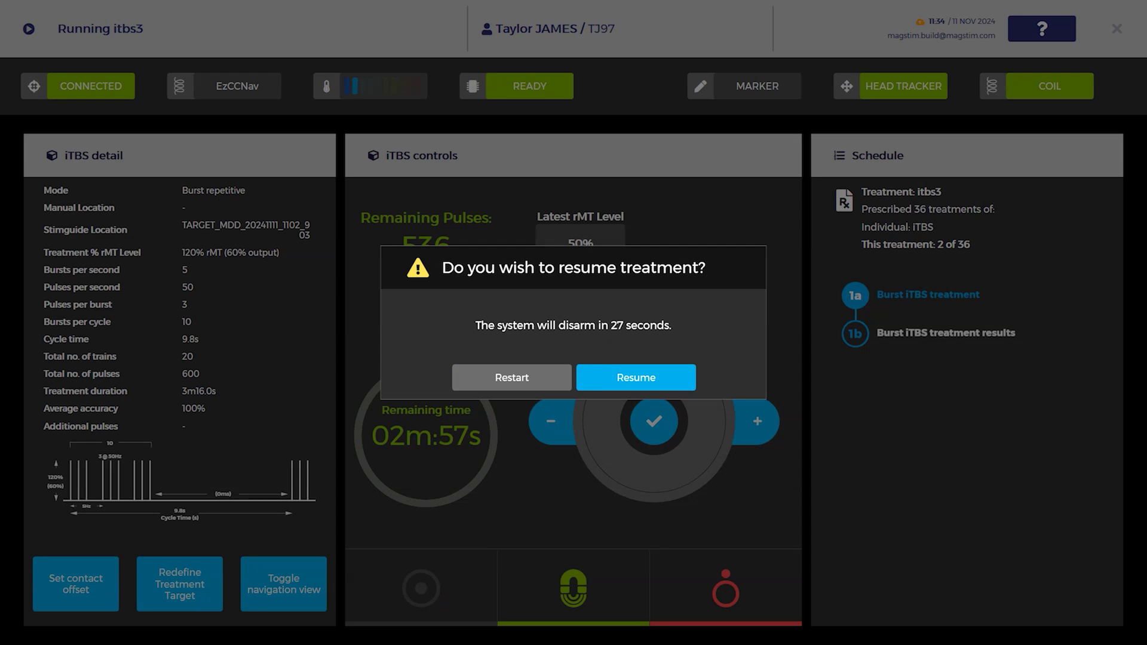
pyautogui.press('Return')
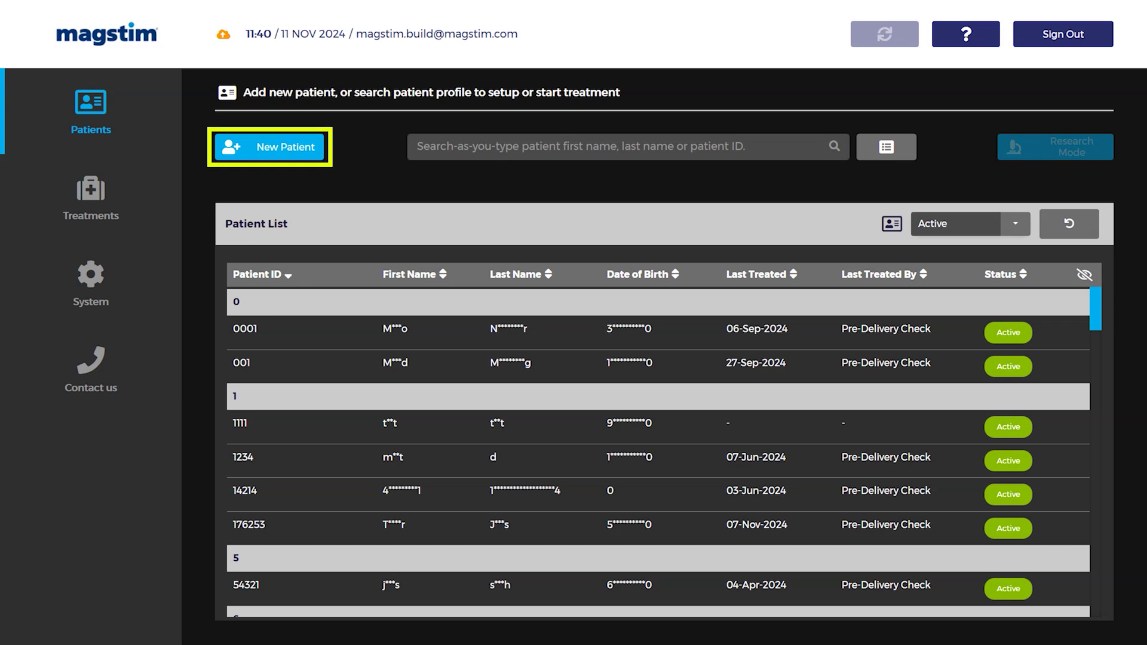
# Step: Start a new patient record and enter the patient's first and last name
pyautogui.click(269, 146)
pyautogui.click(384, 156)
pyautogui.click(328, 197)
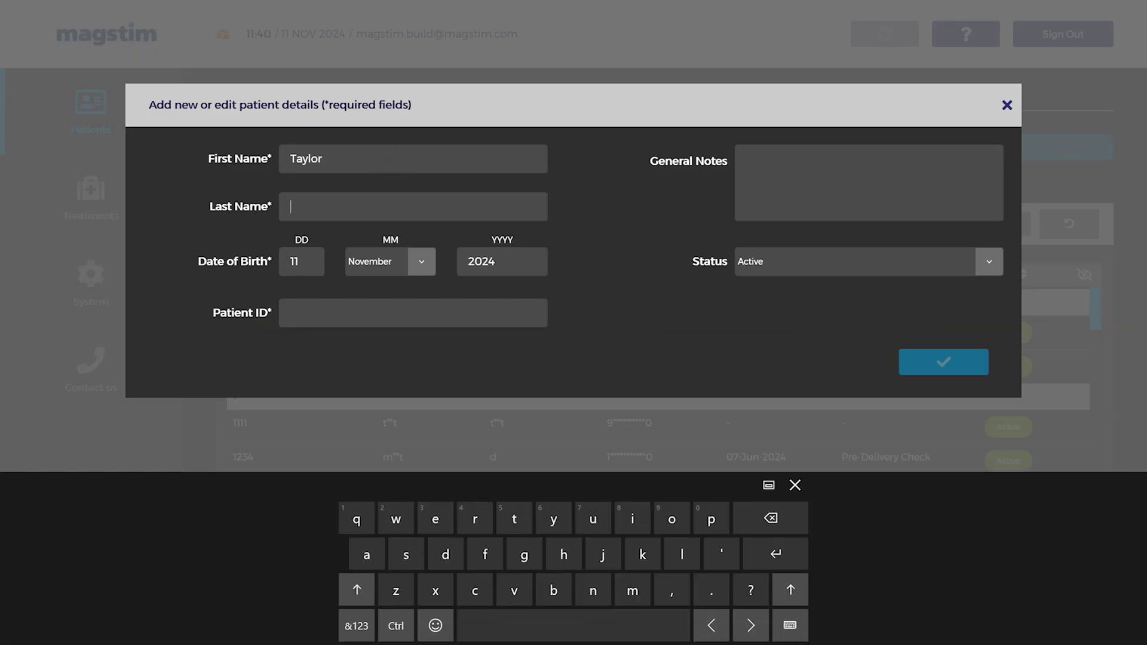
pyautogui.click(365, 485)
# Step: Enter the patient's date of birth and patient ID, then save the record
pyautogui.click(302, 261)
pyautogui.press('BackSpace')
pyautogui.click(357, 626)
pyautogui.write('0')
pyautogui.click(507, 259)
pyautogui.press('BackSpace')
pyautogui.press('BackSpace')
pyautogui.click(357, 626)
pyautogui.write('01')
pyautogui.click(412, 312)
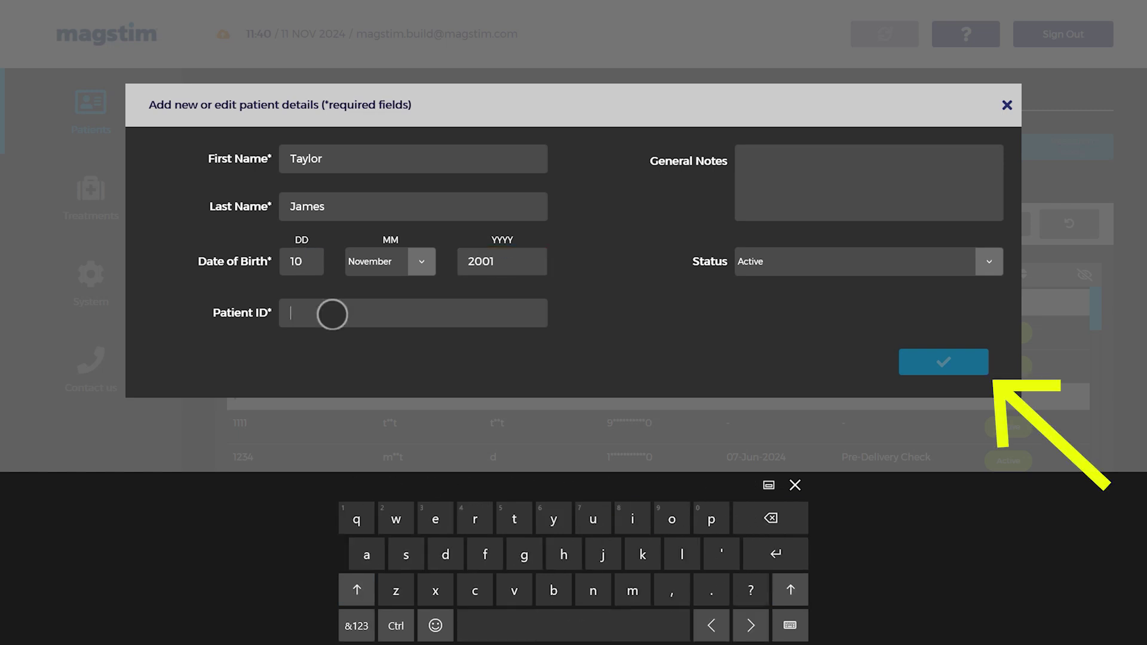
pyautogui.click(356, 626)
pyautogui.click(943, 361)
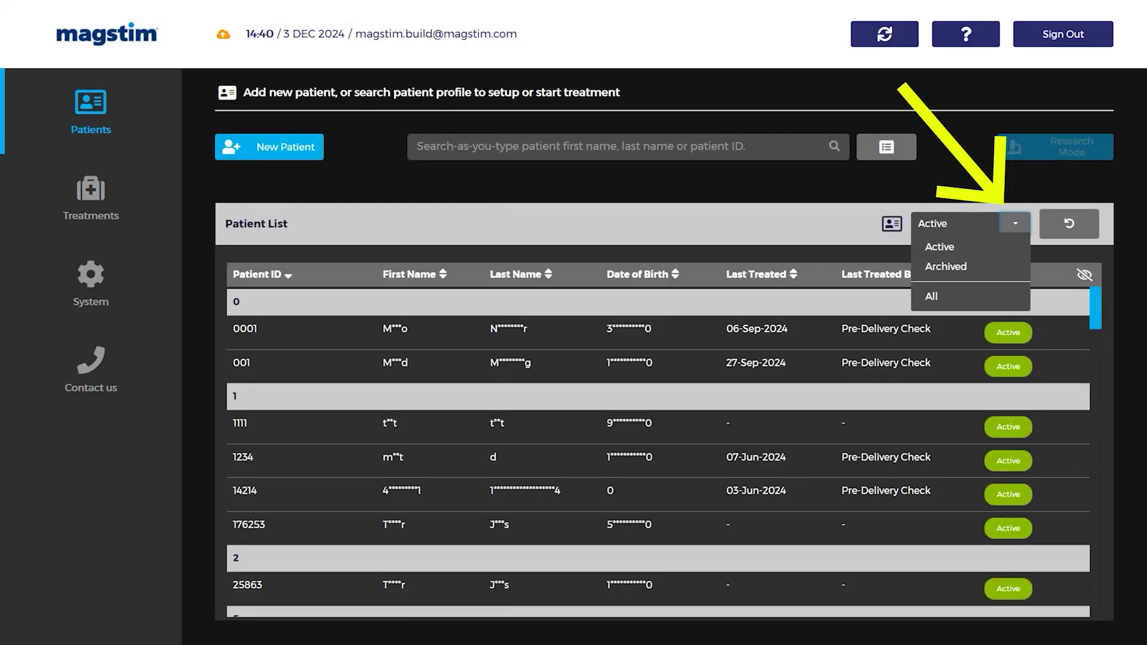
# Step: Keep only active patients listed and sort by first name, then last name
pyautogui.click(944, 246)
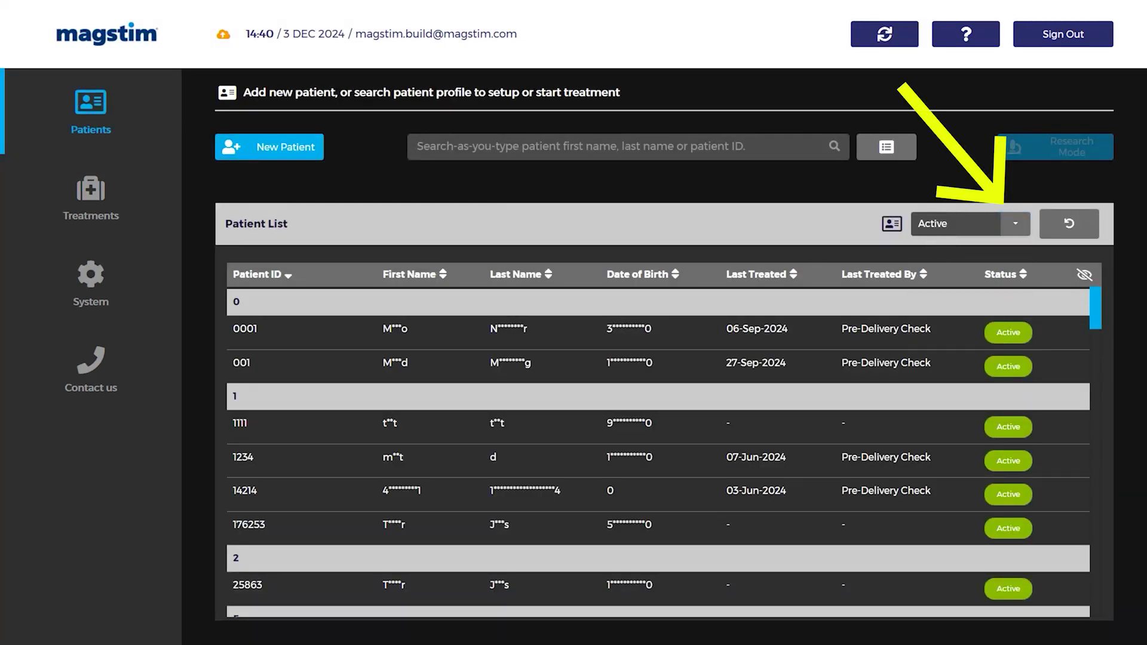
pyautogui.click(412, 274)
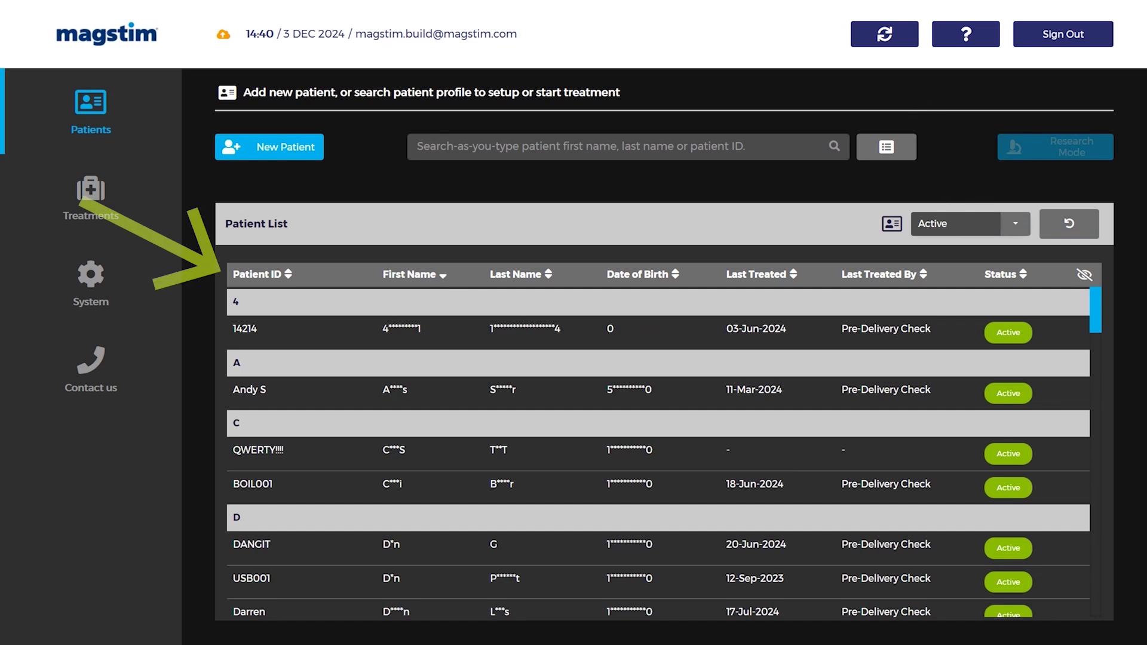
pyautogui.click(517, 274)
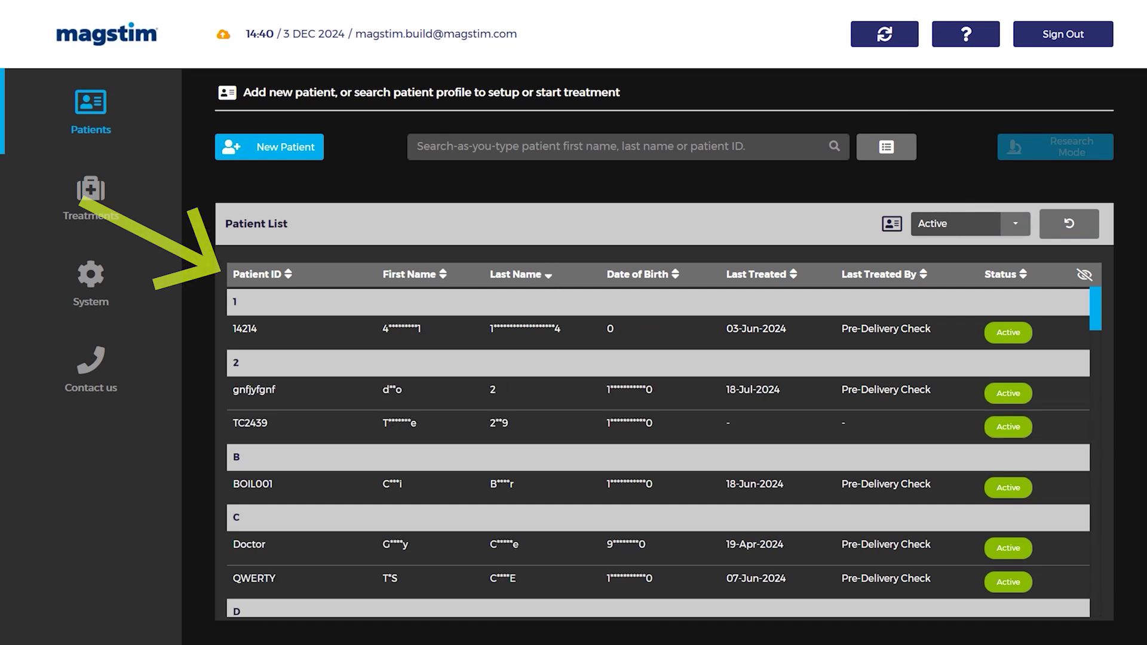
# Step: Unmask and re-mask the patient details, then begin a patient search
pyautogui.click(1084, 274)
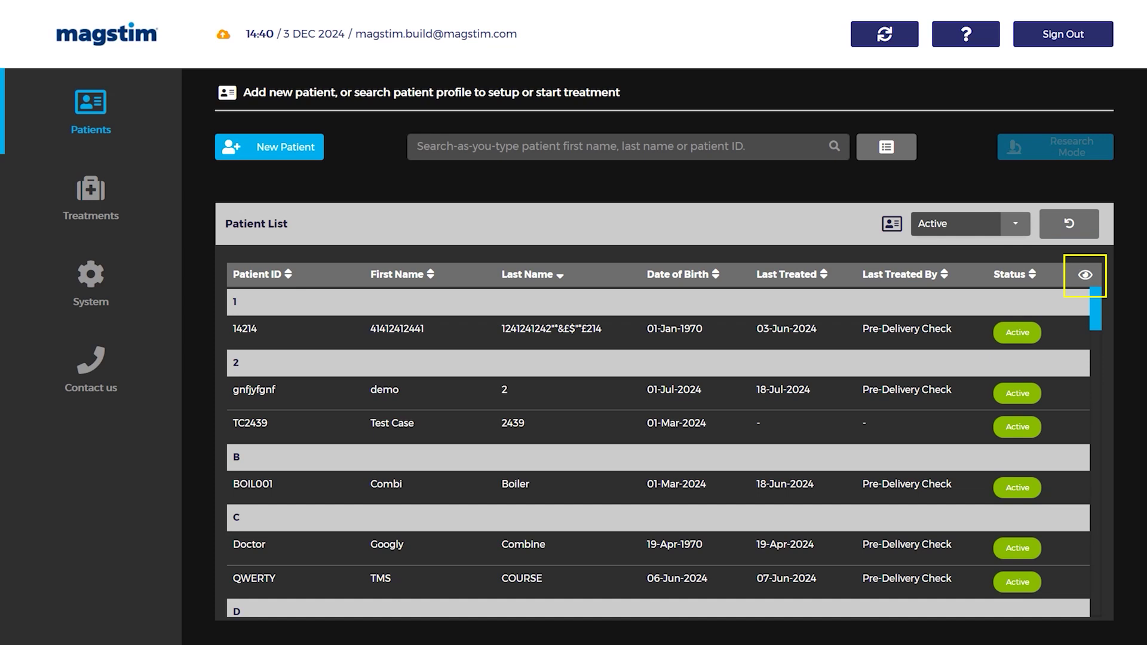
pyautogui.click(1084, 274)
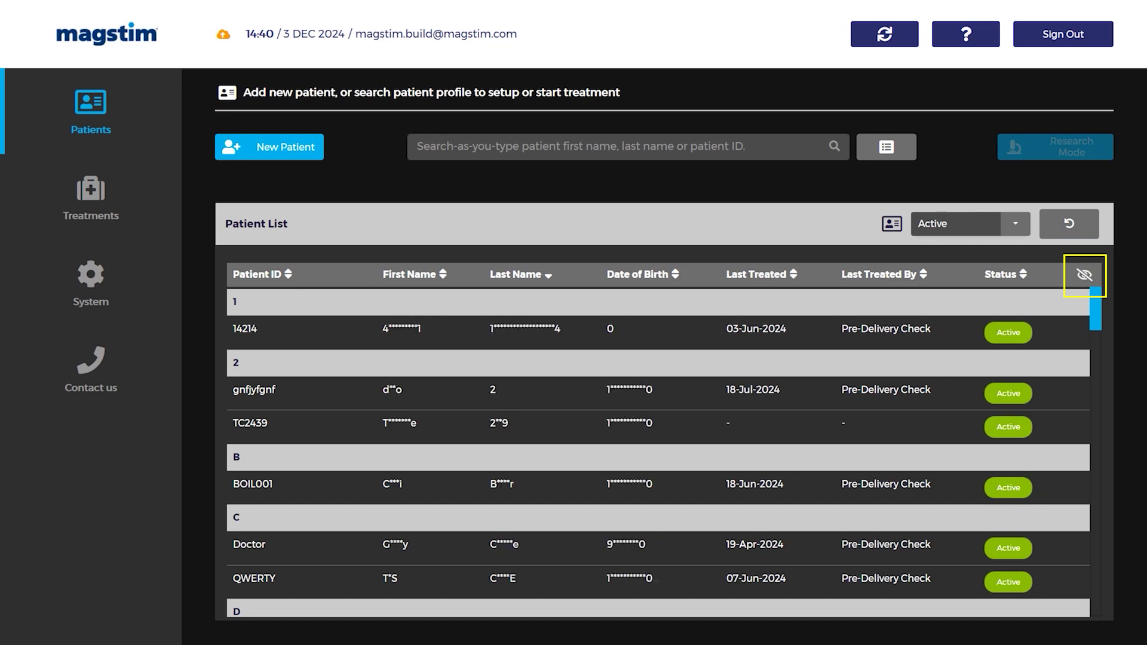
pyautogui.click(584, 148)
# Step: Search the patient list by name, unmask results, and open a matching patient's overview
pyautogui.write('t')
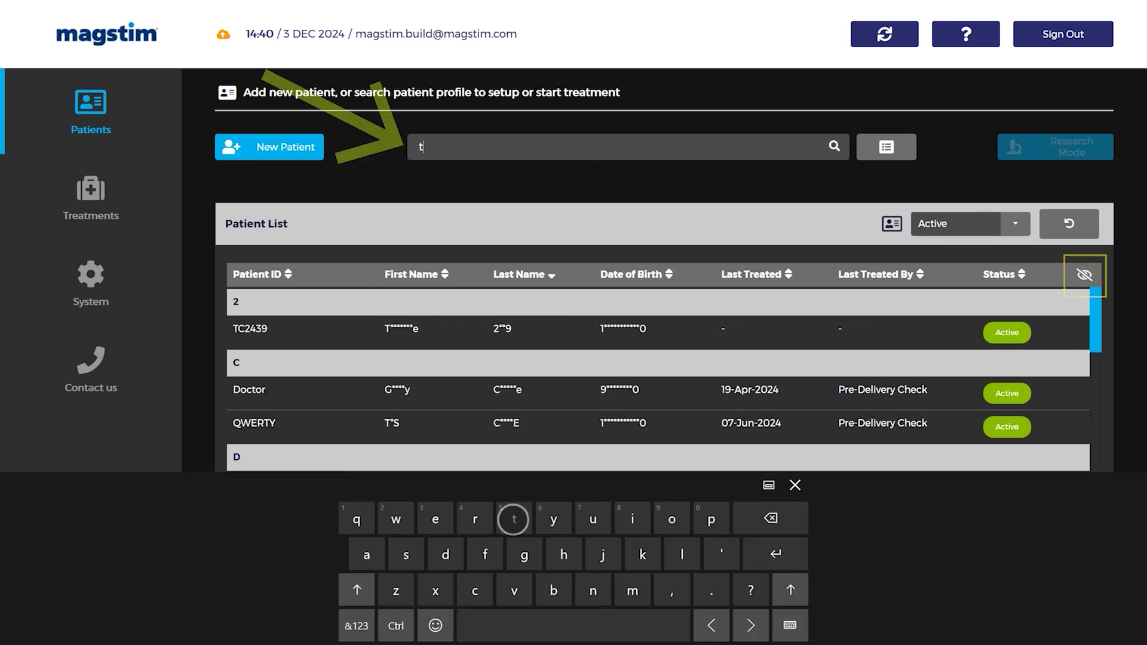
pyautogui.write('ay')
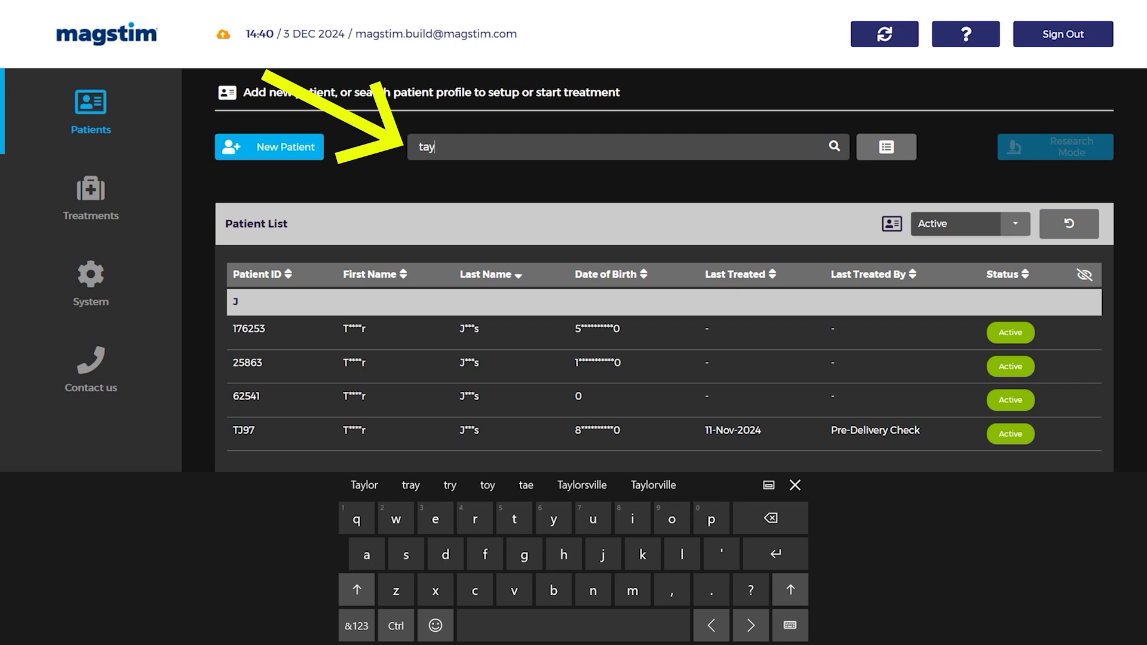
pyautogui.click(1085, 274)
pyautogui.click(483, 334)
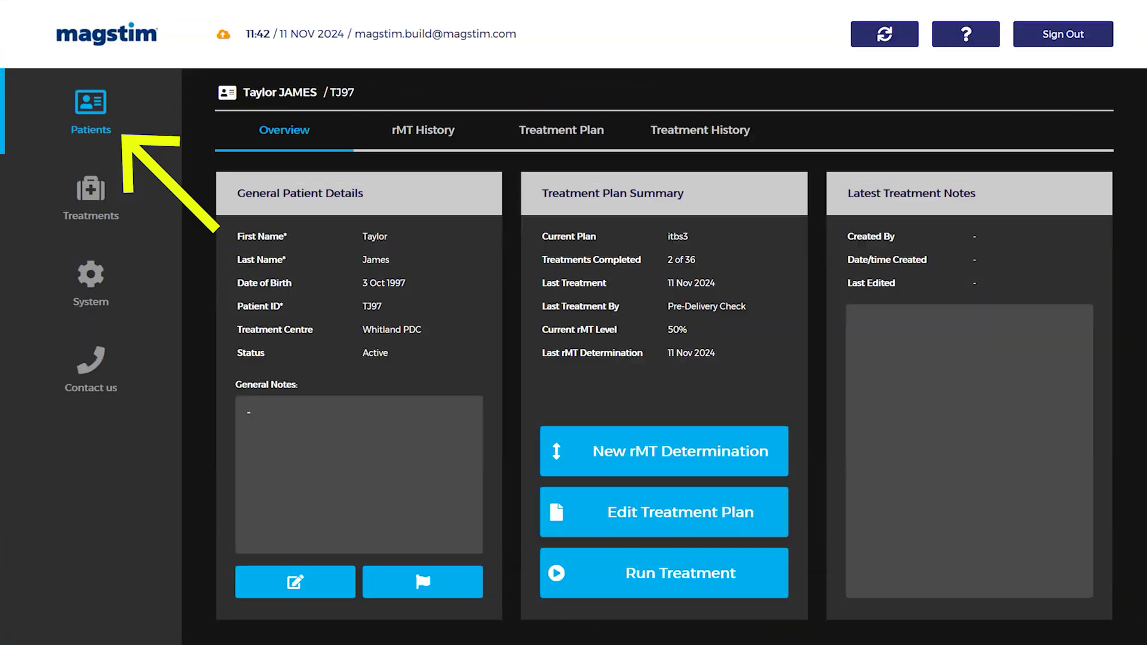
# Step: Open the patient's details for editing and select the first name field
pyautogui.click(301, 582)
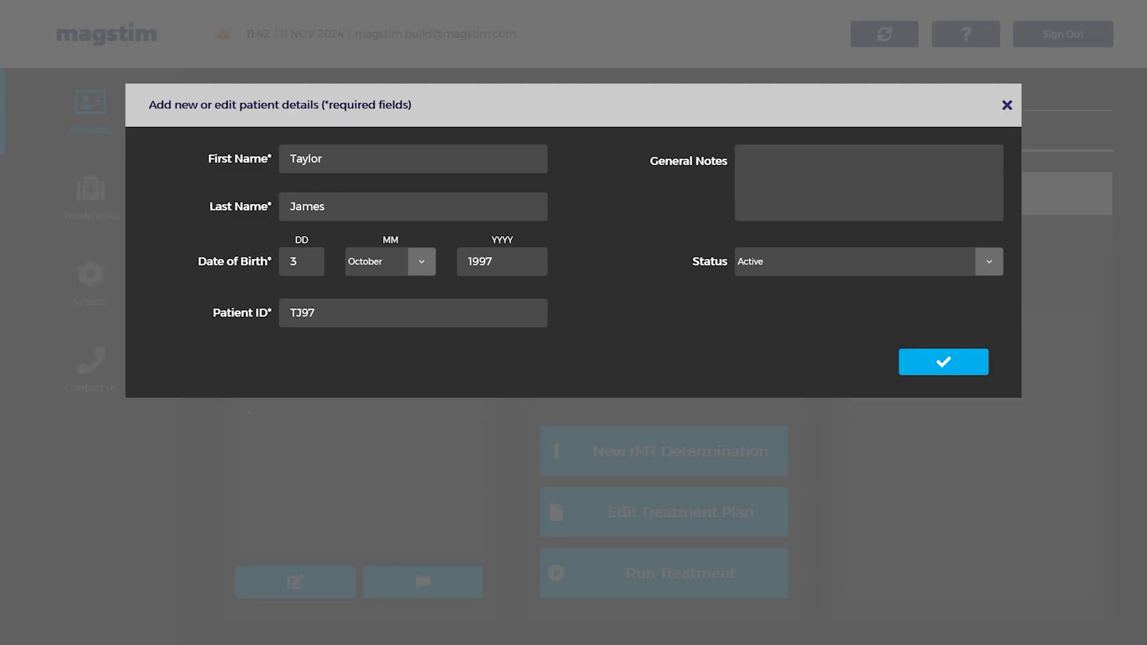
pyautogui.click(366, 158)
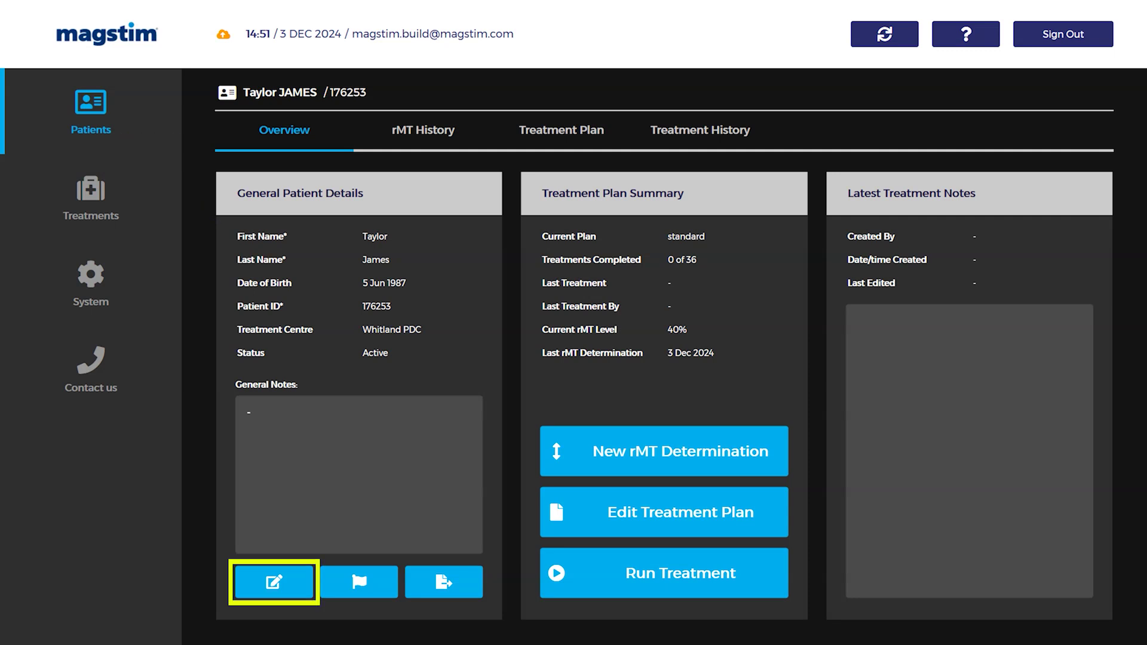
# Step: Change the patient's status to Archived and save the change
pyautogui.click(273, 582)
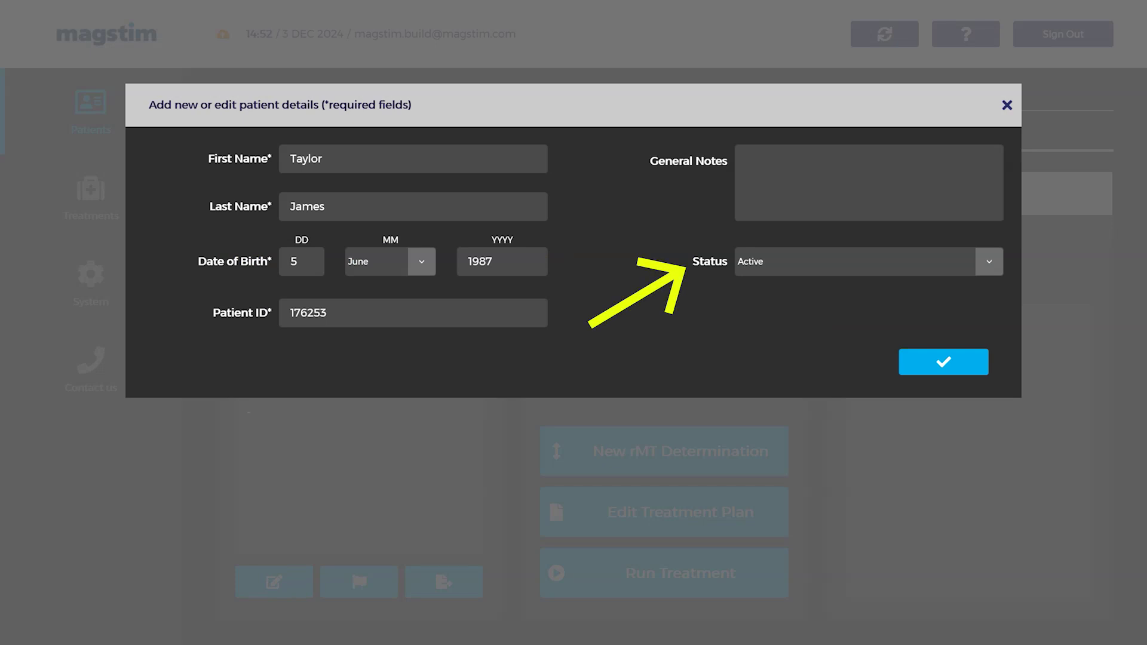
pyautogui.click(989, 261)
pyautogui.click(761, 320)
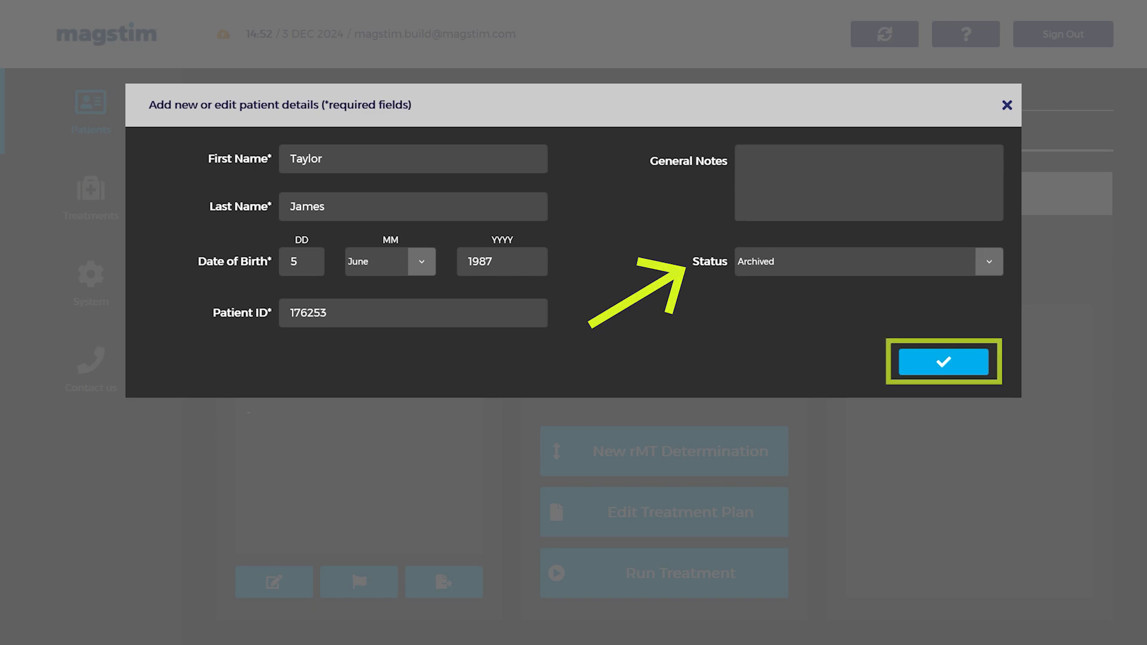
pyautogui.press('Return')
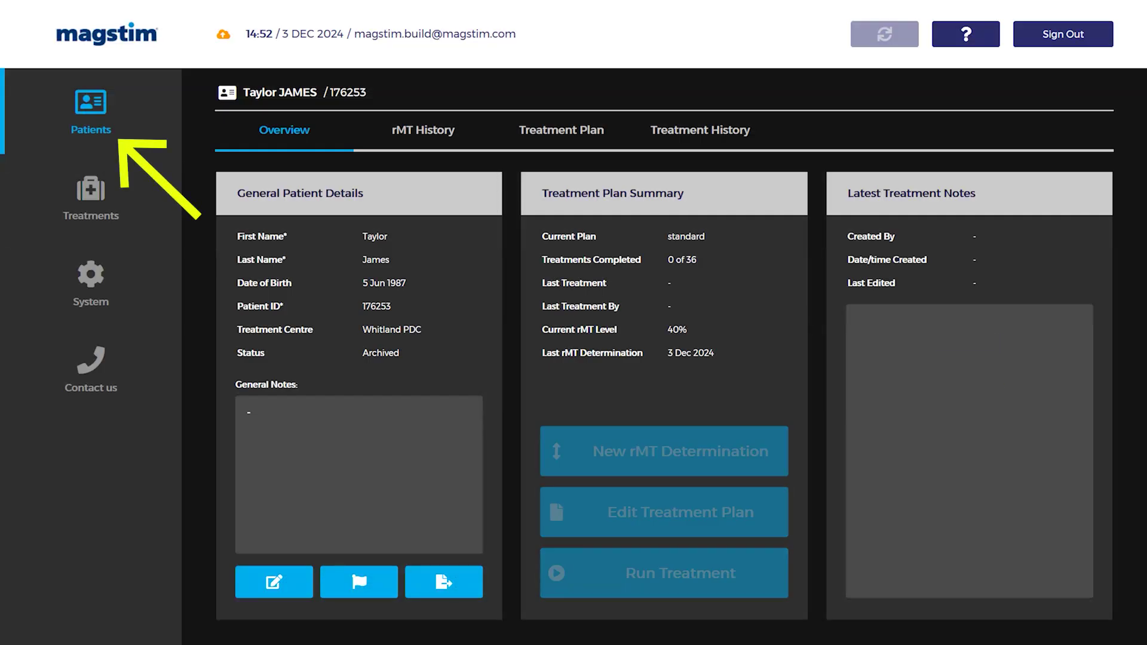
# Step: Filter the patient list to Archived and search for the patient by name
pyautogui.click(91, 110)
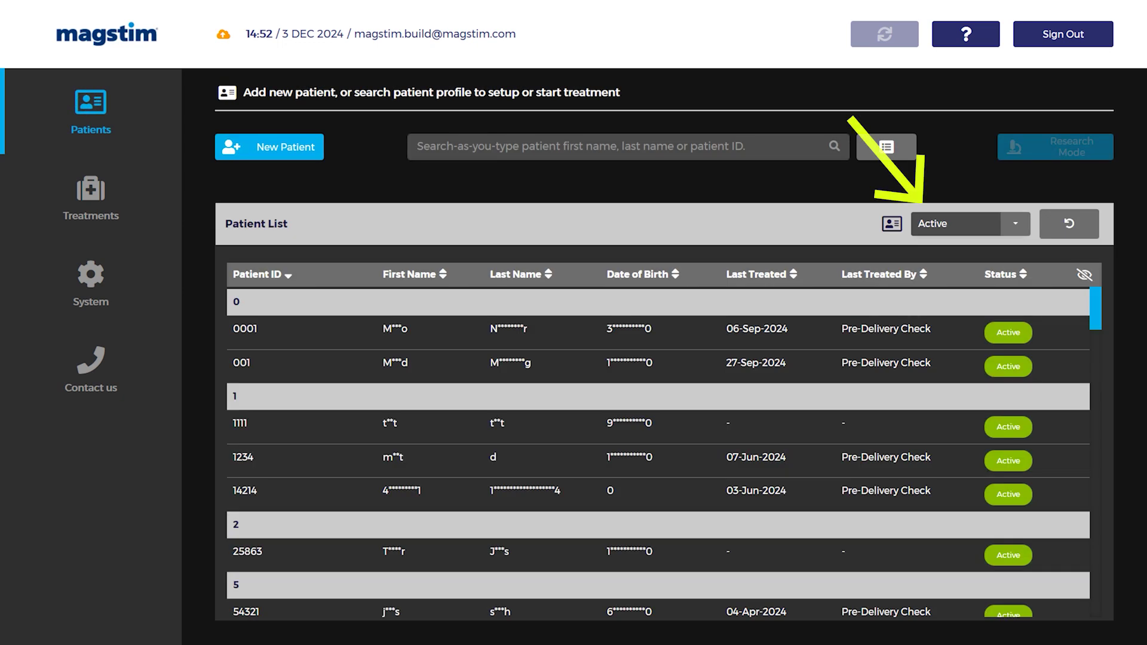
pyautogui.click(1008, 228)
pyautogui.click(945, 266)
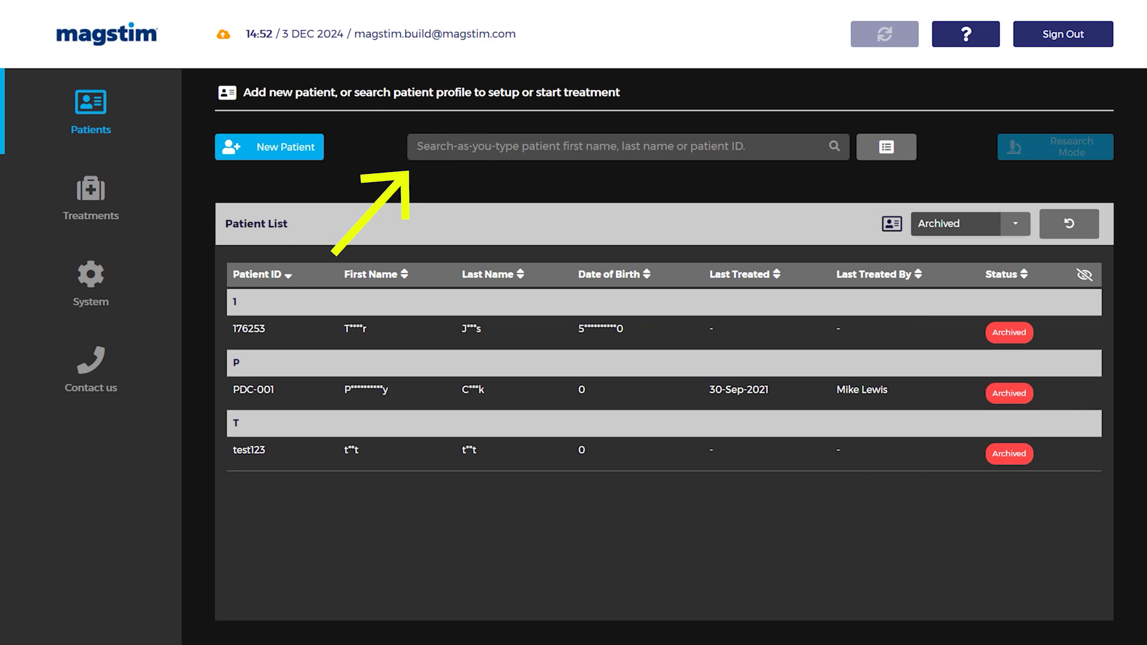
pyautogui.click(597, 147)
pyautogui.write('tay')
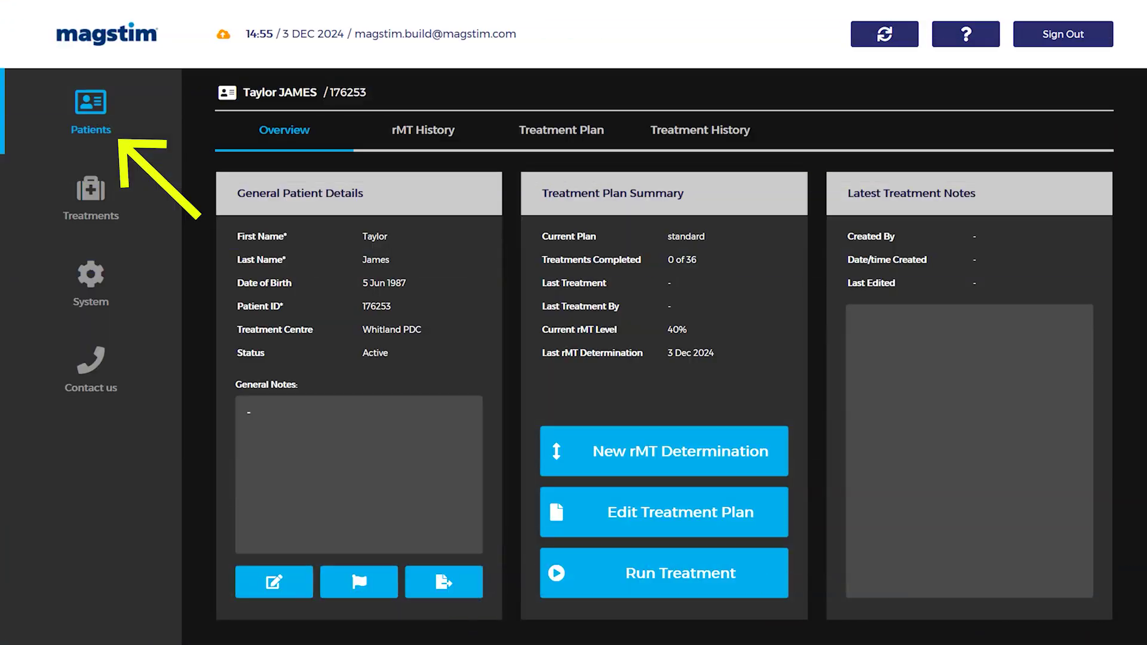
# Step: Save an iTBS plan named 'standard' targeting StimGuide location TARGET_MDD_20241104_1513_376
pyautogui.click(561, 130)
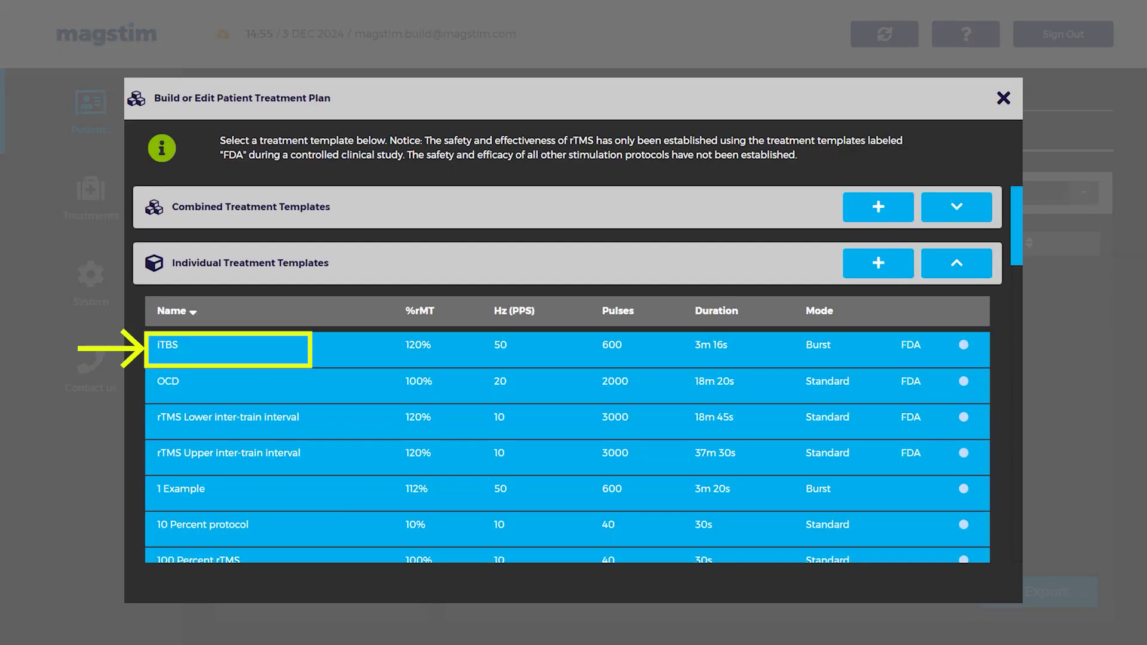
pyautogui.click(415, 351)
pyautogui.click(702, 192)
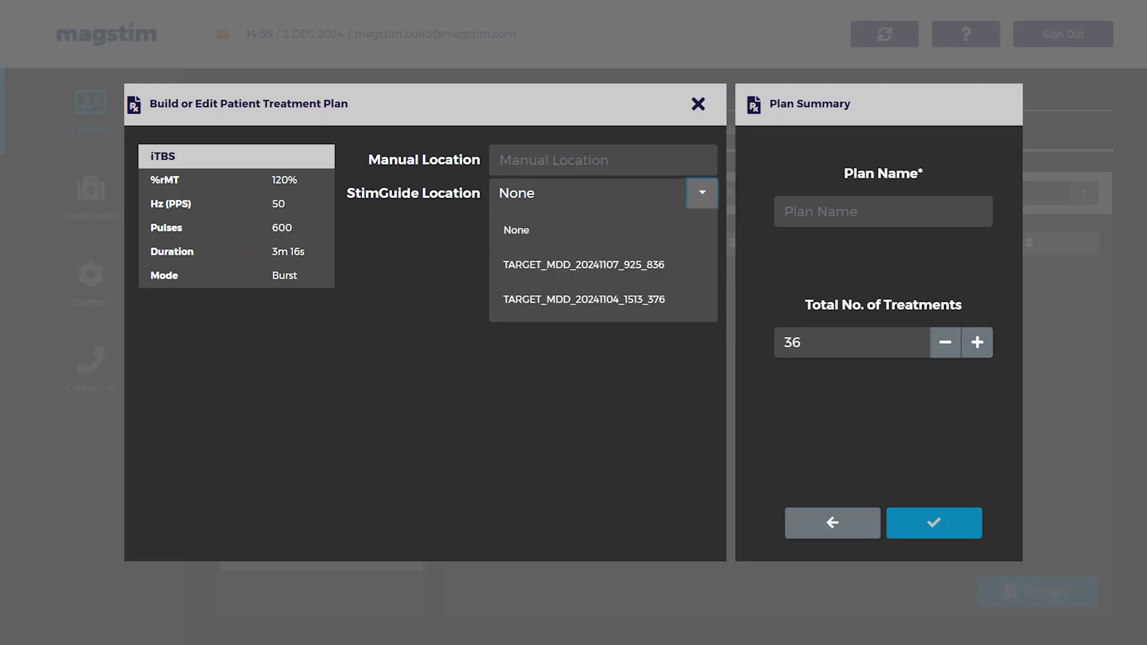
pyautogui.click(584, 299)
pyautogui.click(883, 211)
pyautogui.write('st')
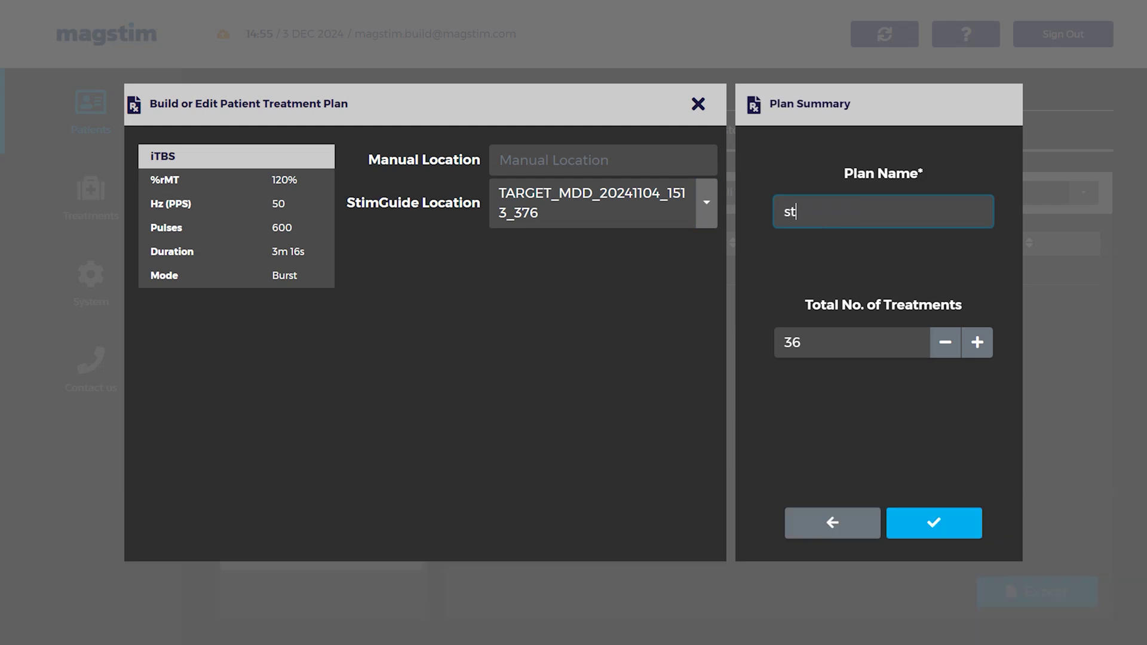
pyautogui.write('andard')
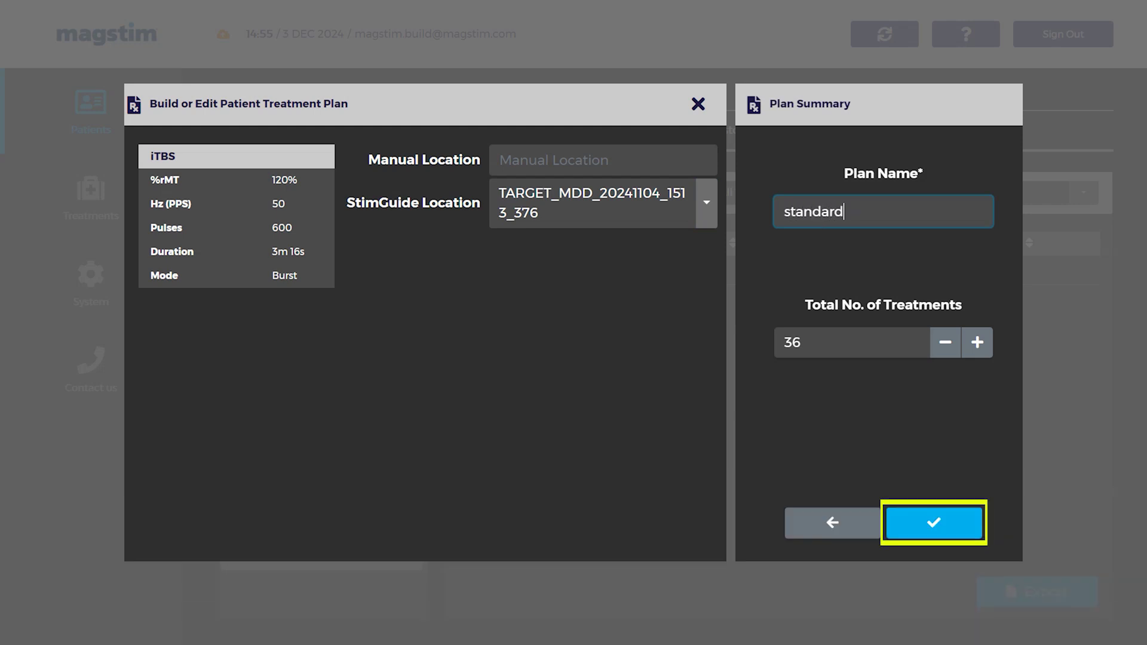
pyautogui.press('Return')
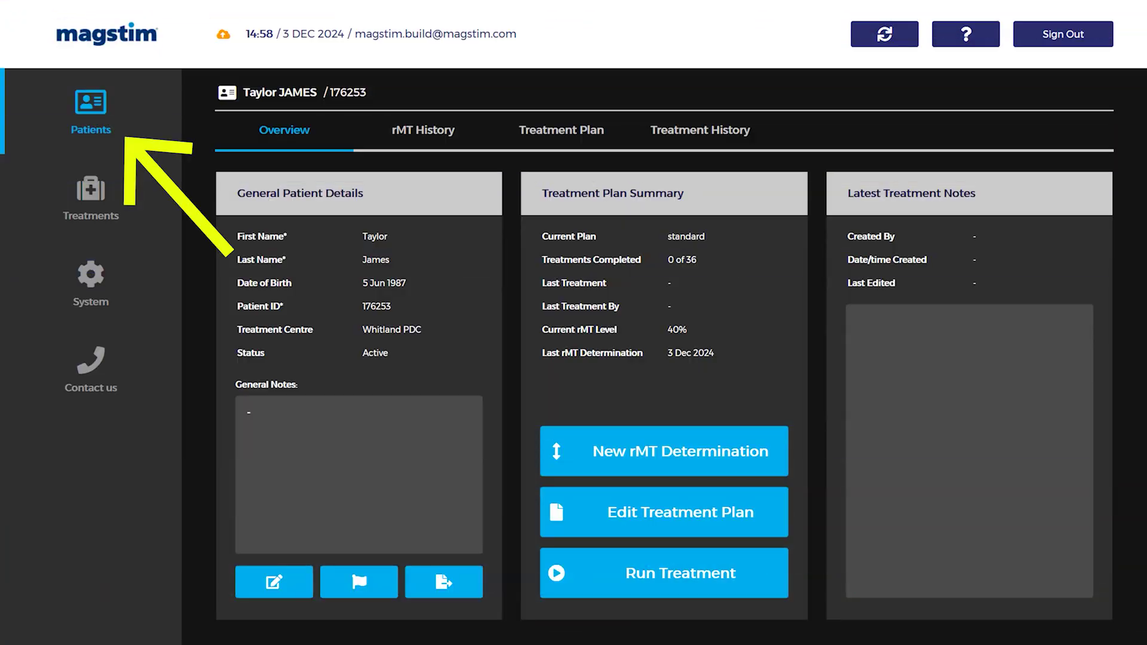
# Step: Request to unassign the 'standard' treatment plan from the Treatment Plan view
pyautogui.click(579, 123)
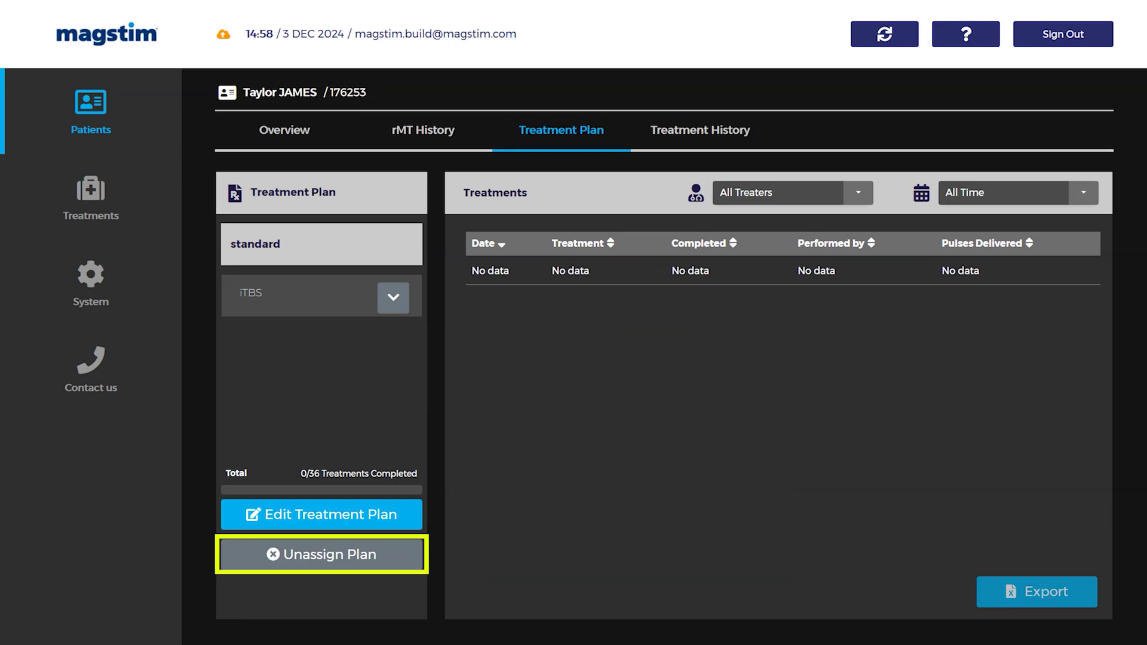
pyautogui.click(322, 554)
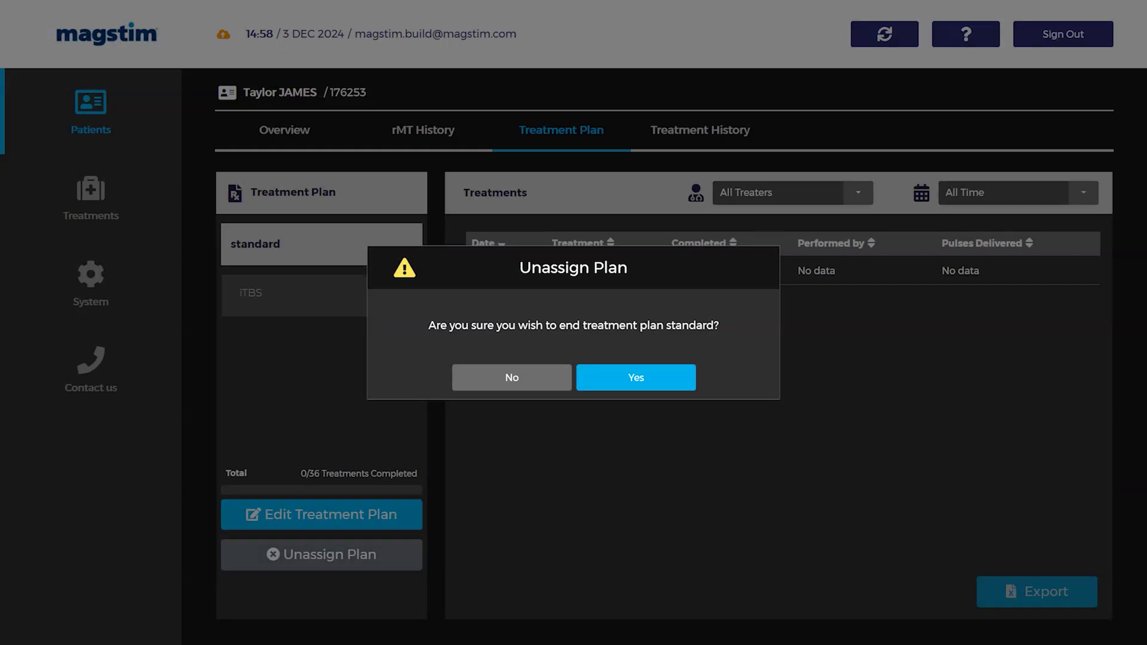